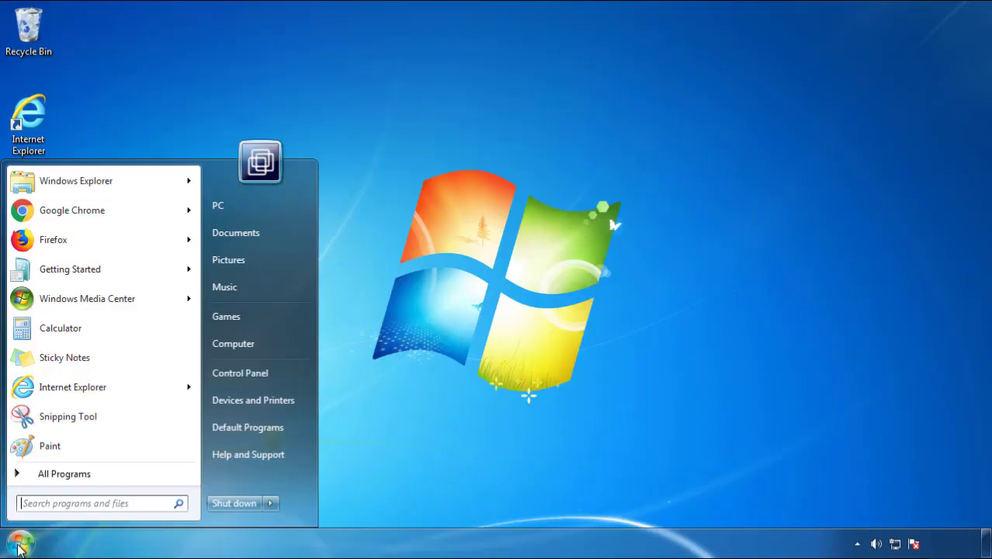
Step: Uninstall SearchMine 2.00 from Programs and Features, sorted newest-installed first, then close Control Panel
{"action": "left_click", "coordinate": [250, 370]}
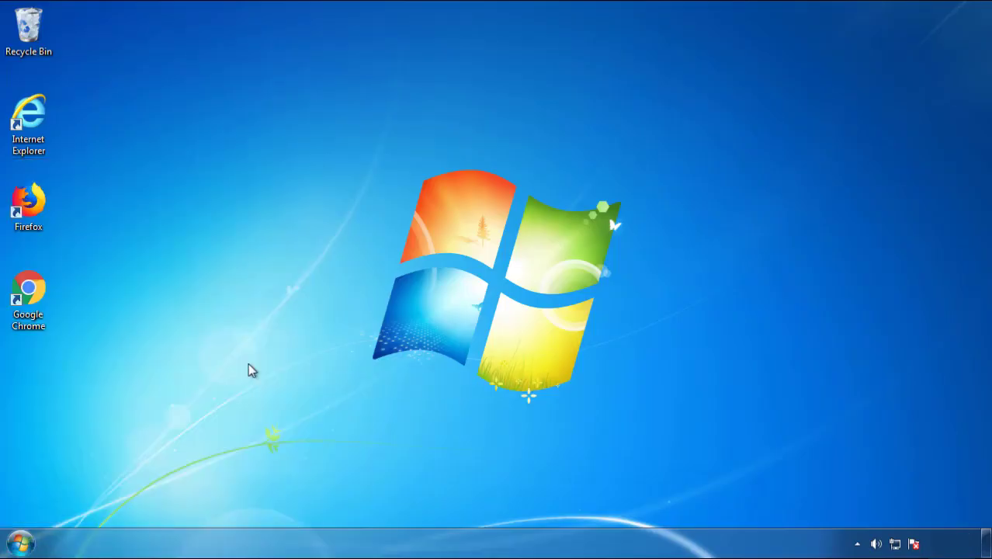
{"action": "left_click", "coordinate": [311, 294]}
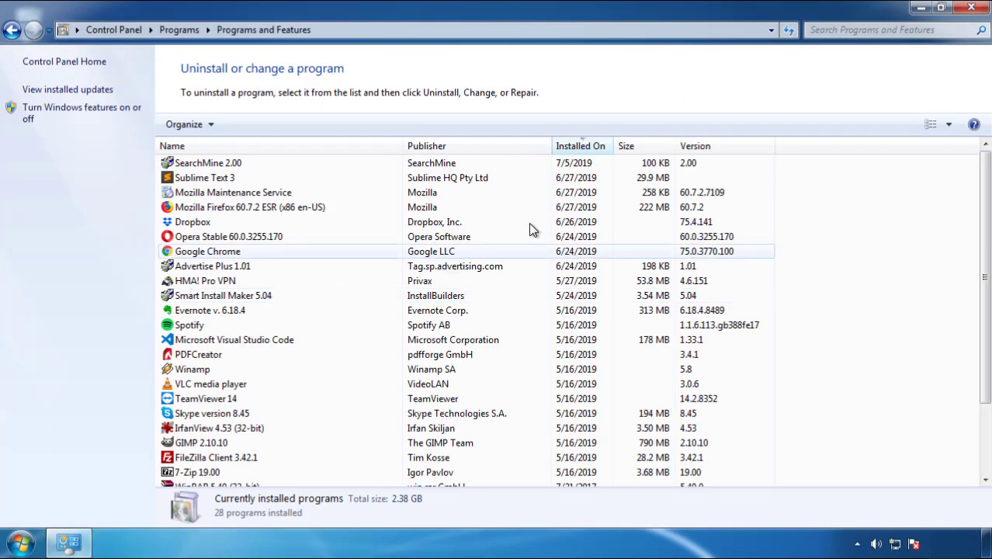
{"action": "left_click", "coordinate": [588, 149]}
{"action": "left_click", "coordinate": [576, 149]}
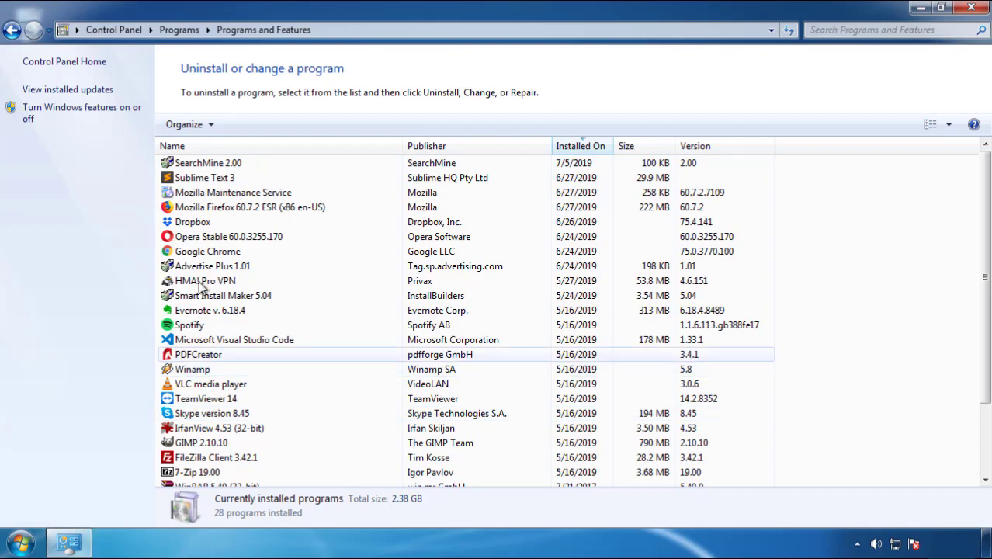
{"action": "left_click", "coordinate": [209, 167]}
{"action": "left_click", "coordinate": [247, 125]}
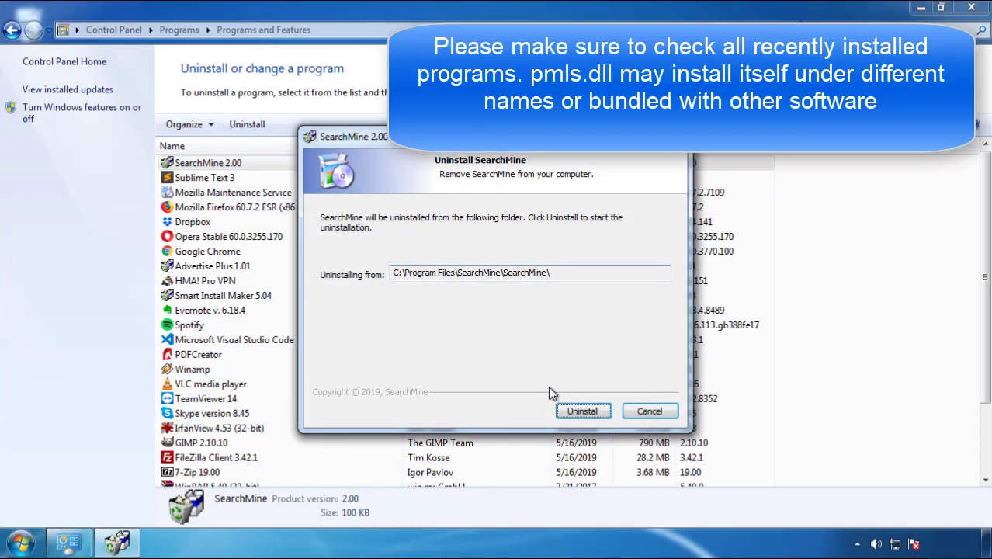
{"action": "left_click", "coordinate": [577, 415]}
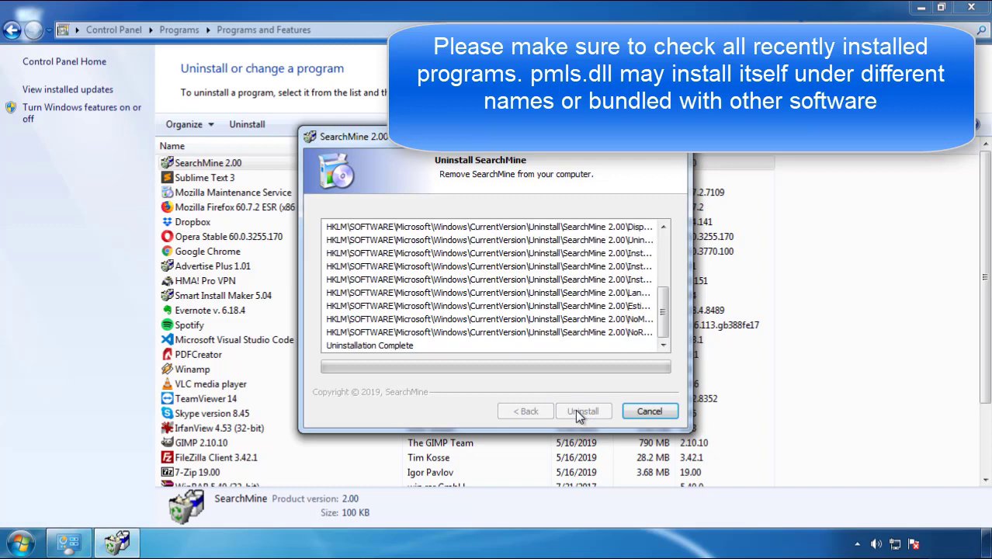
{"action": "left_click", "coordinate": [581, 411]}
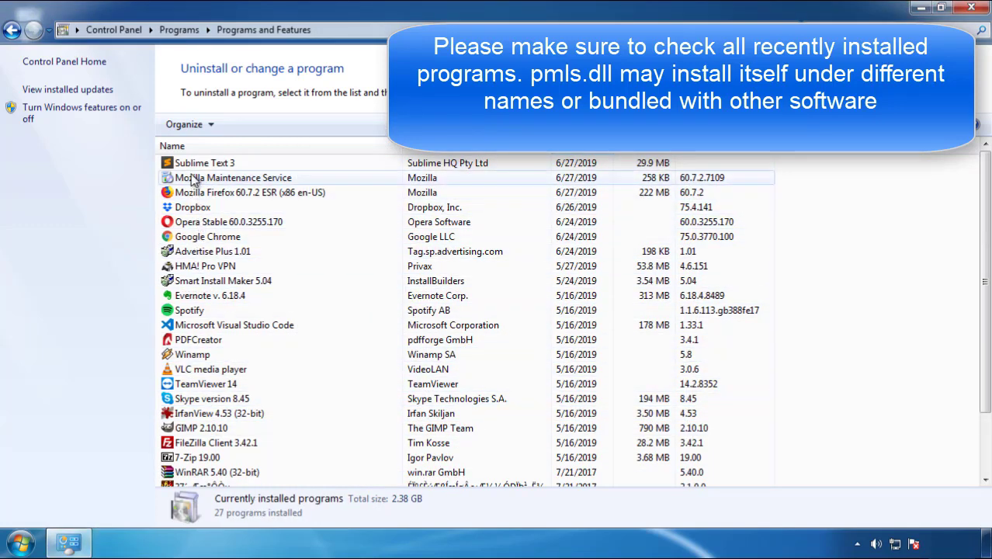
{"action": "left_click", "coordinate": [972, 10]}
Step: Restart Windows and choose Safe Mode from the F8 boot menu
{"action": "left_click", "coordinate": [19, 543]}
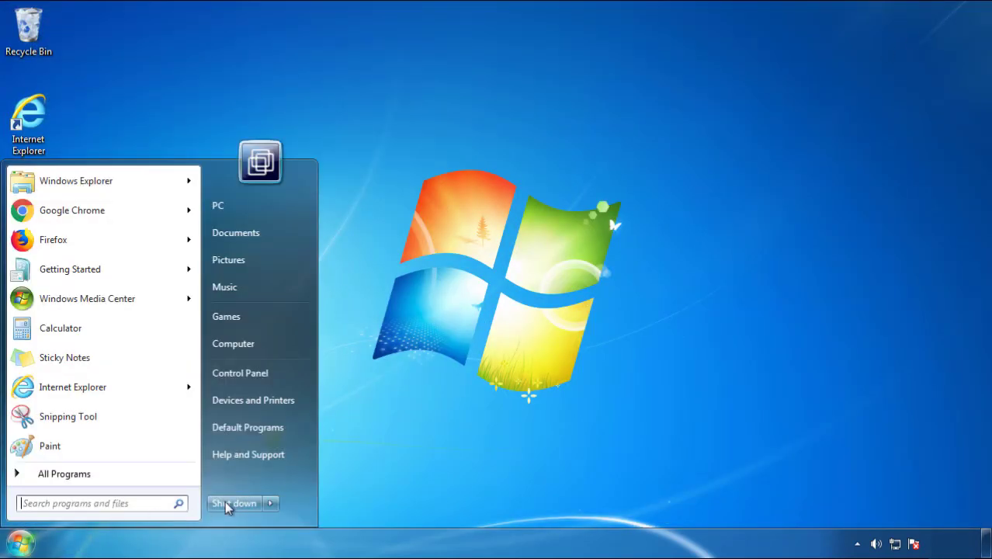
{"action": "left_click", "coordinate": [270, 504]}
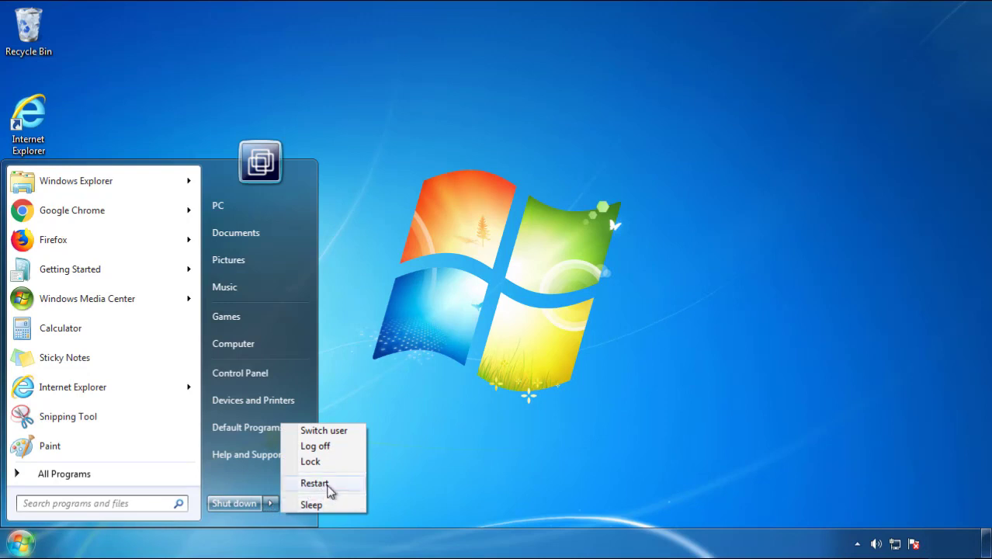
{"action": "left_click", "coordinate": [515, 468]}
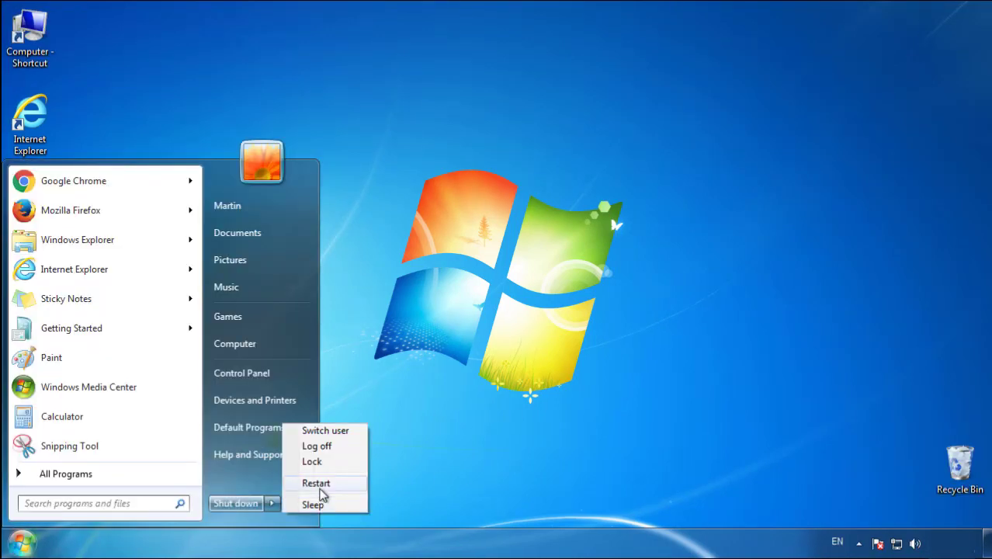
{"action": "left_click", "coordinate": [320, 484]}
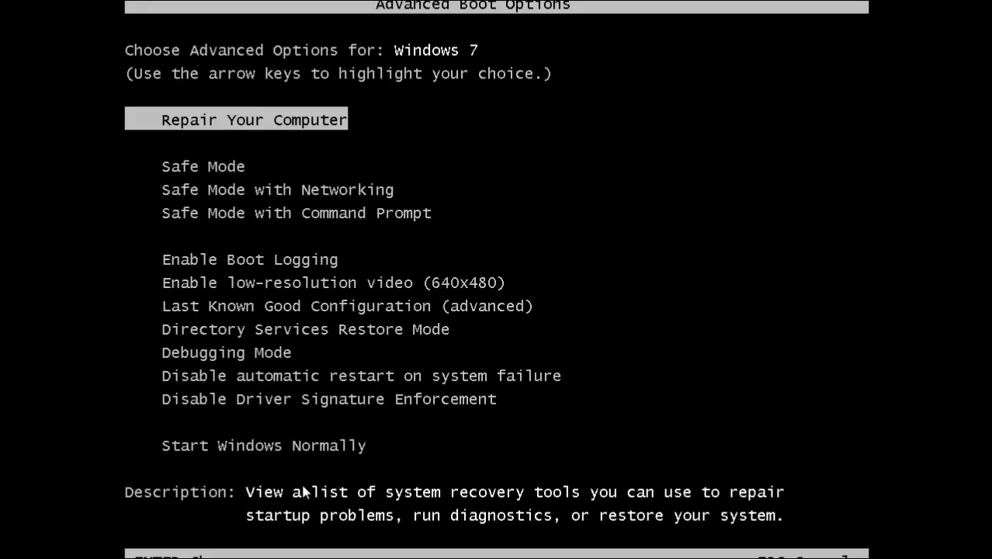
{"action": "key", "text": "Down"}
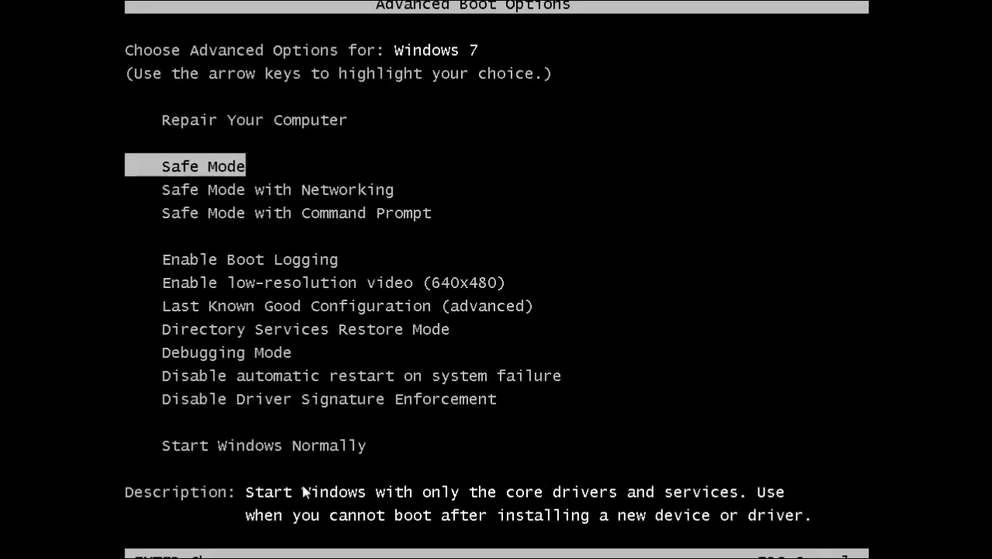
{"action": "key", "text": "Return"}
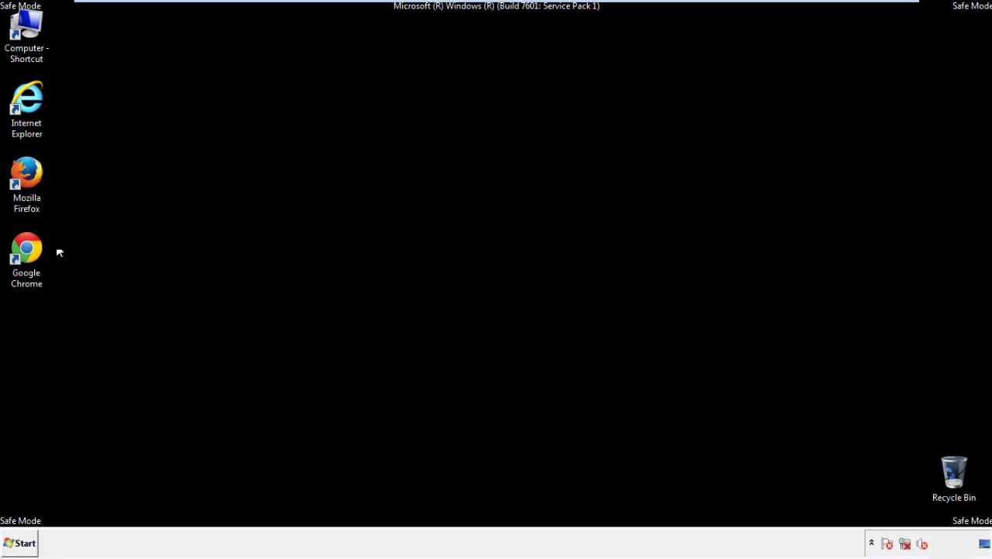
Step: Launch Firefox, decline the default-browser prompt, and keep the menu bar visible
{"action": "double_click", "coordinate": [34, 178]}
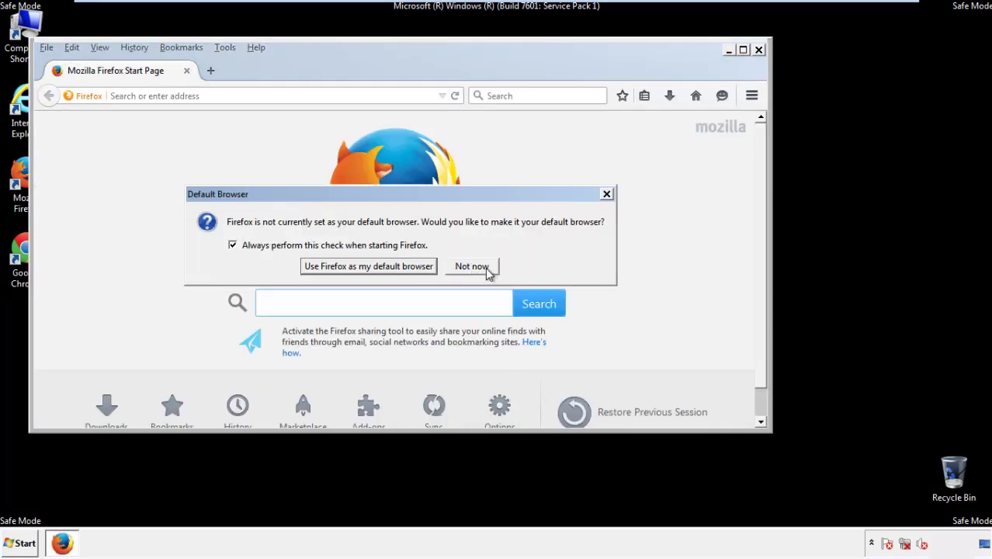
{"action": "left_click", "coordinate": [490, 267]}
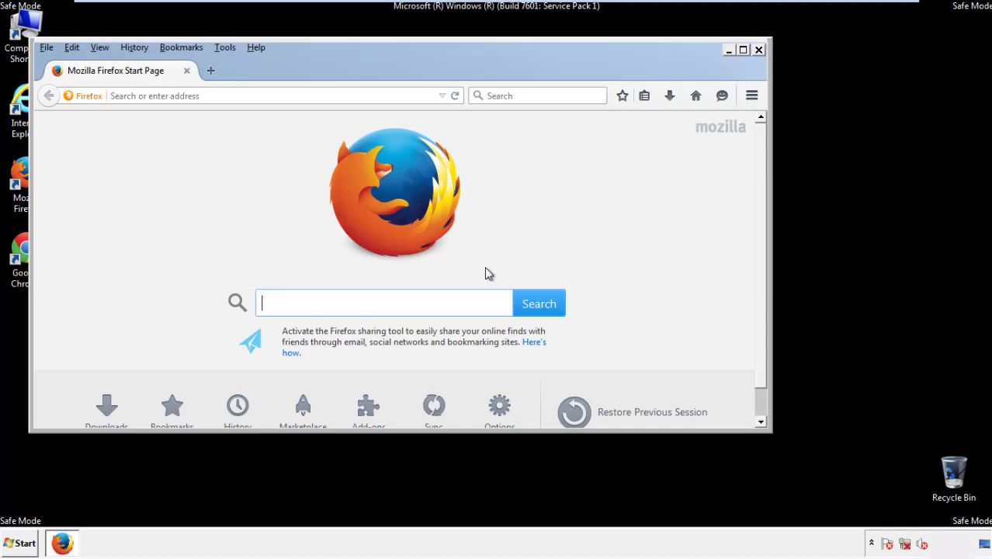
{"action": "right_click", "coordinate": [305, 69]}
{"action": "left_click", "coordinate": [334, 118]}
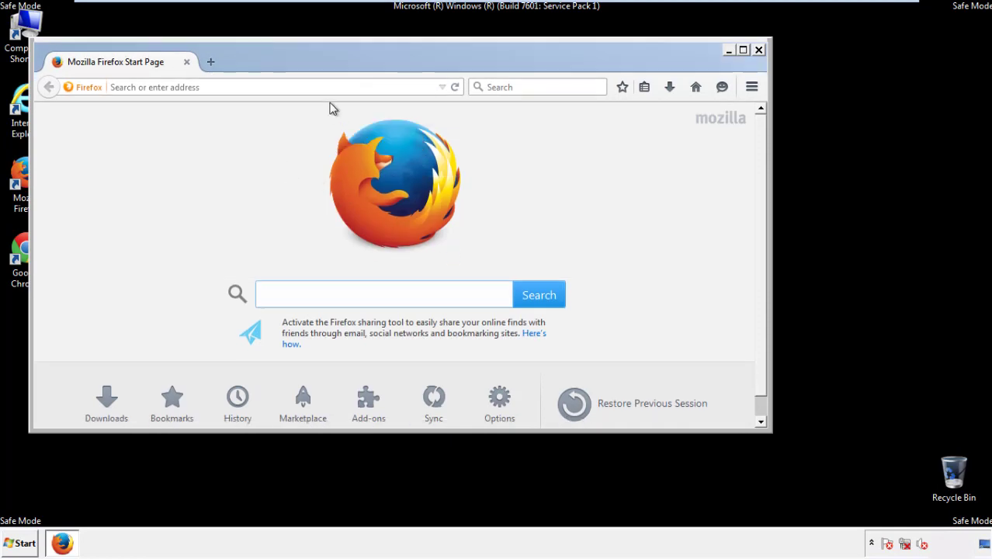
{"action": "right_click", "coordinate": [313, 66]}
{"action": "left_click", "coordinate": [324, 122]}
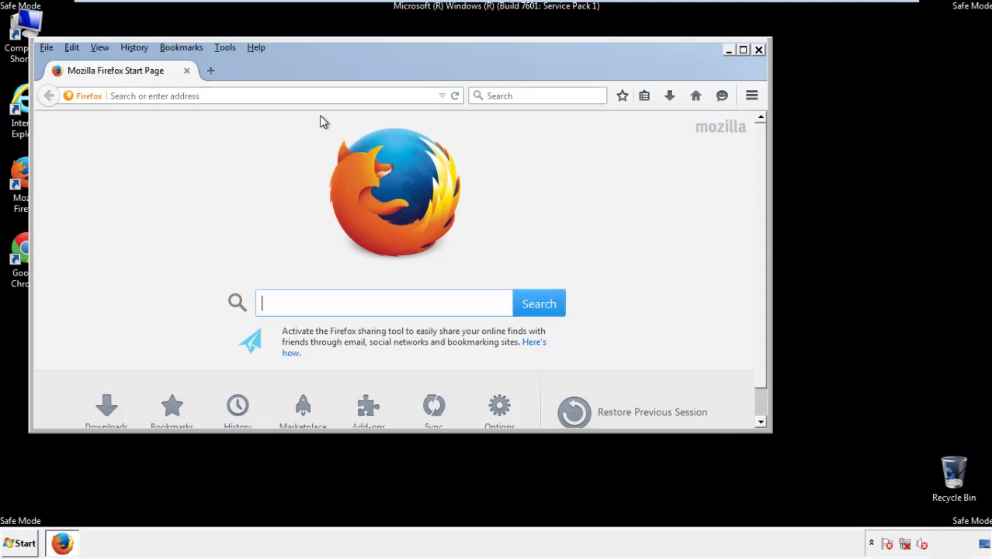
Step: Clear Firefox's recent history for Everything with all Details items, including Site Preferences
{"action": "left_click", "coordinate": [137, 49]}
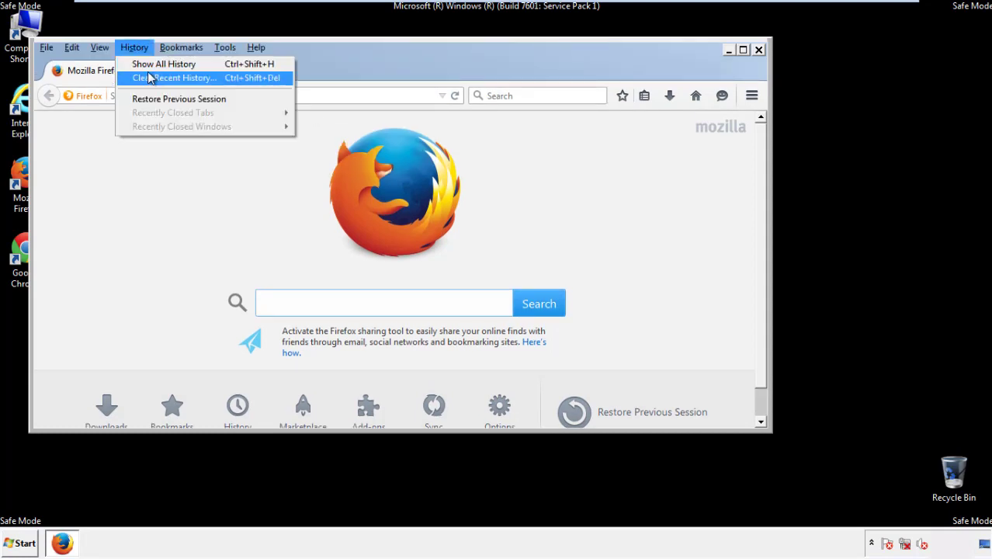
{"action": "left_click", "coordinate": [149, 79]}
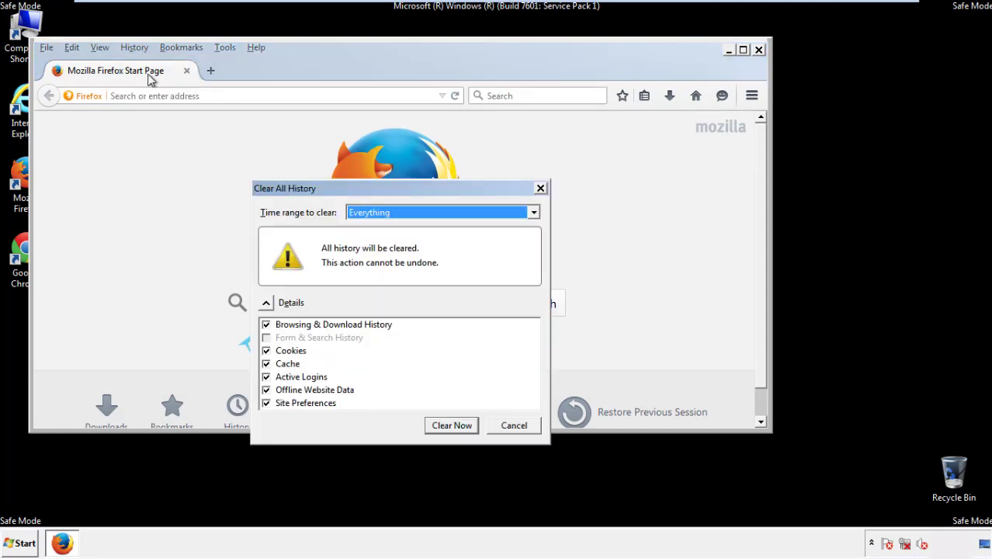
{"action": "left_click", "coordinate": [369, 216]}
{"action": "left_click", "coordinate": [372, 291]}
{"action": "left_click", "coordinate": [266, 391]}
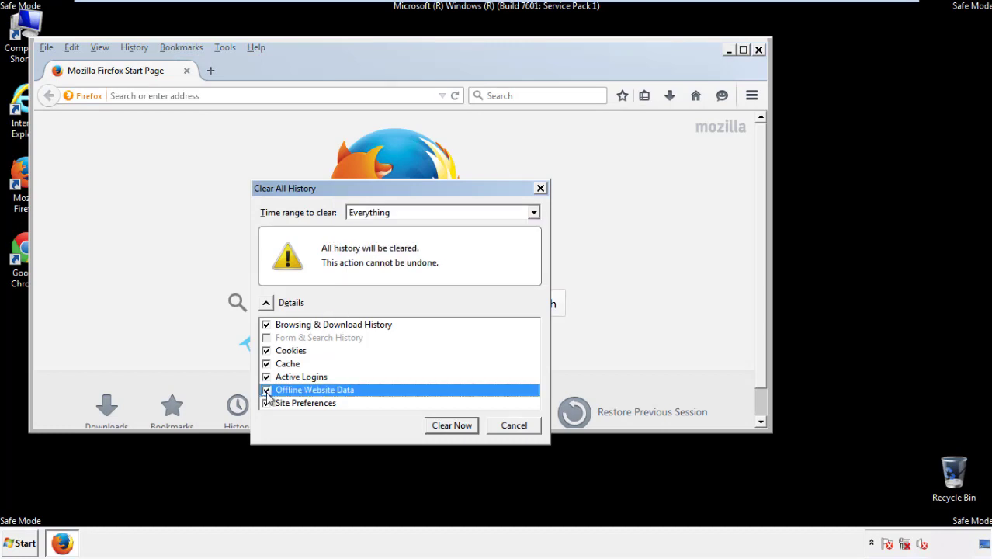
{"action": "left_click", "coordinate": [267, 404]}
{"action": "left_click", "coordinate": [268, 404]}
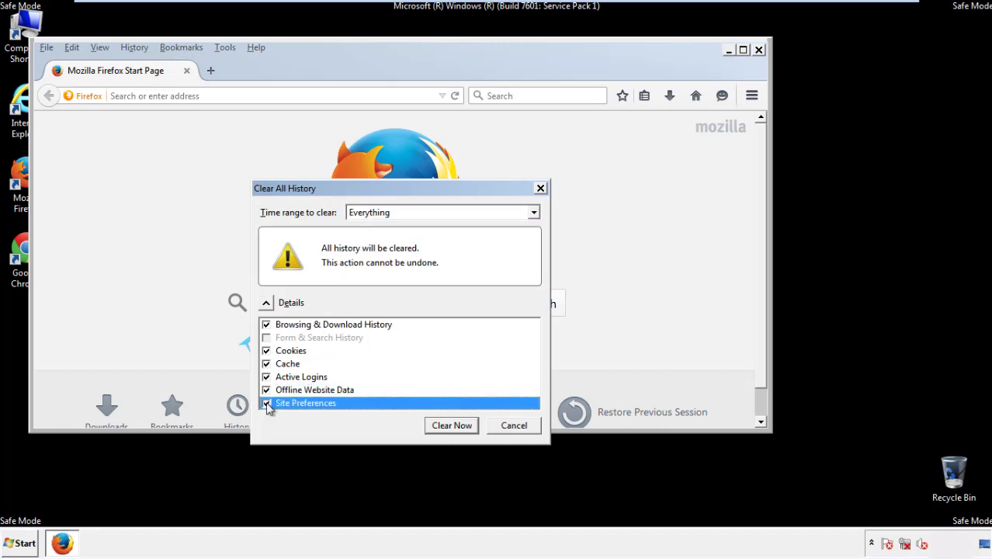
{"action": "left_click", "coordinate": [451, 426]}
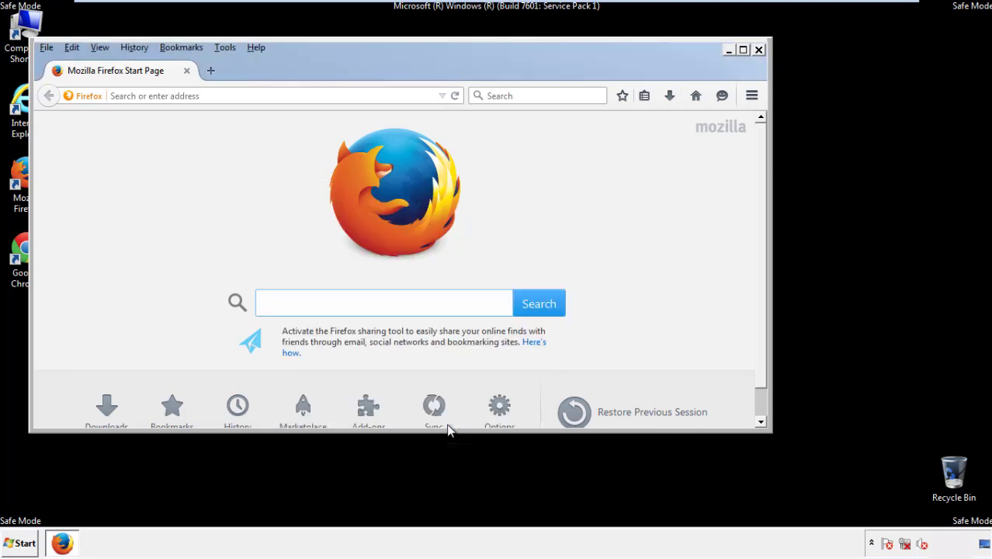
Step: Refresh Firefox from the Troubleshooting Information page
{"action": "left_click", "coordinate": [256, 48]}
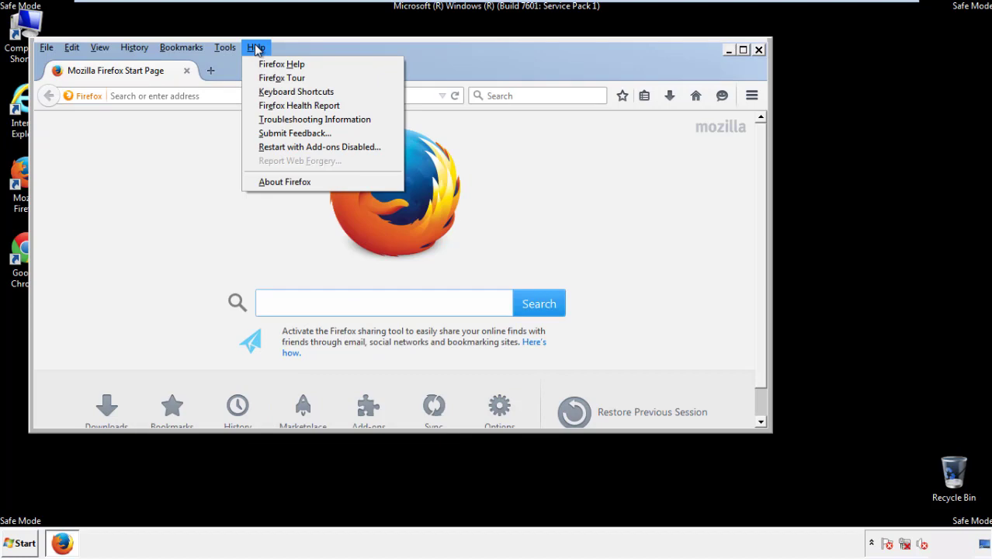
{"action": "left_click", "coordinate": [288, 119]}
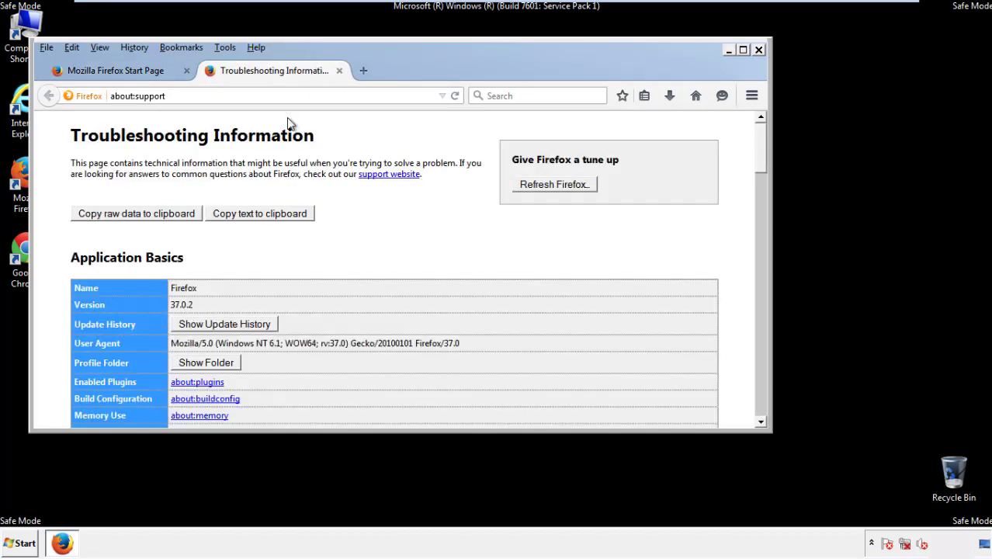
{"action": "left_click", "coordinate": [575, 188]}
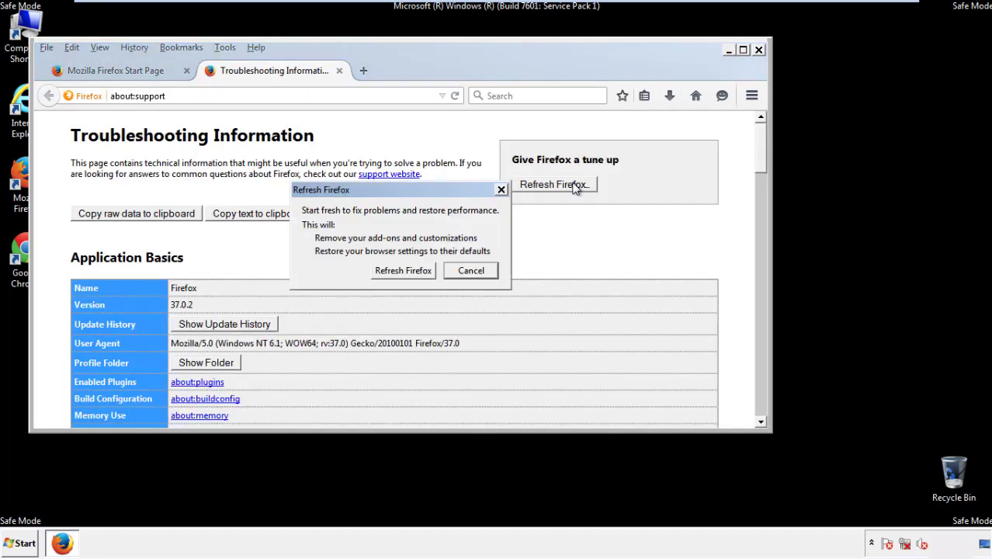
{"action": "left_click", "coordinate": [405, 272]}
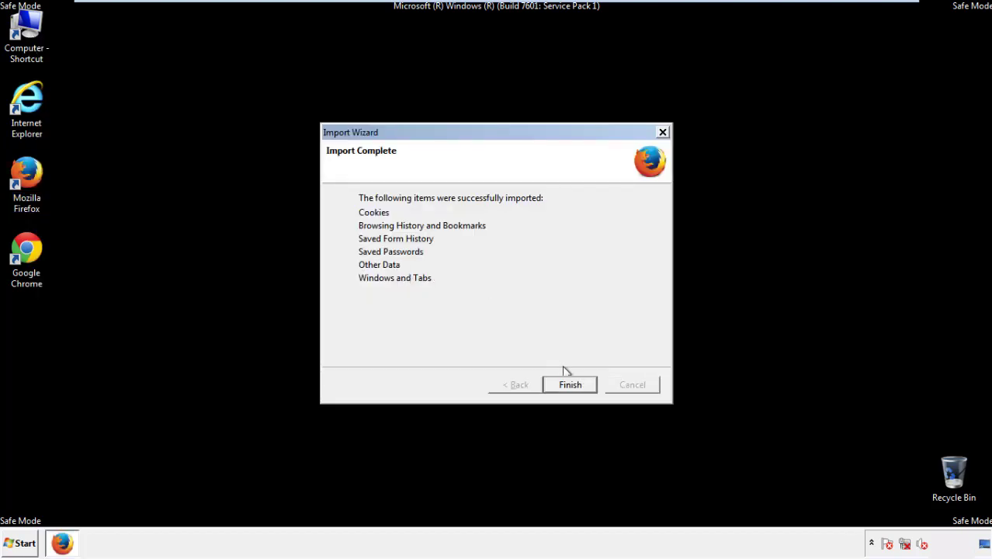
Step: Finish the Firefox refresh, decline the default-browser prompt, close Firefox, and launch Google Chrome
{"action": "left_click", "coordinate": [570, 386]}
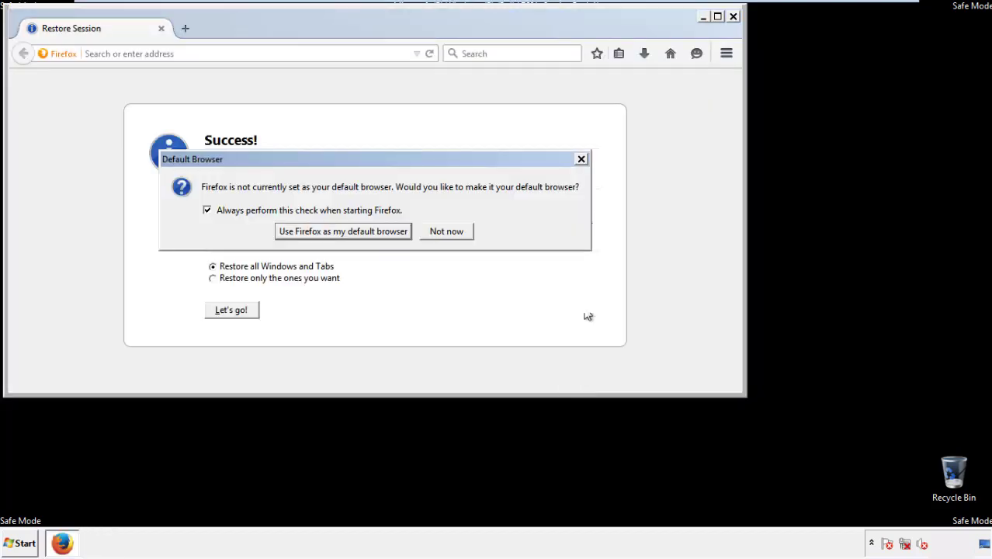
{"action": "left_click", "coordinate": [447, 233]}
{"action": "left_click", "coordinate": [733, 16]}
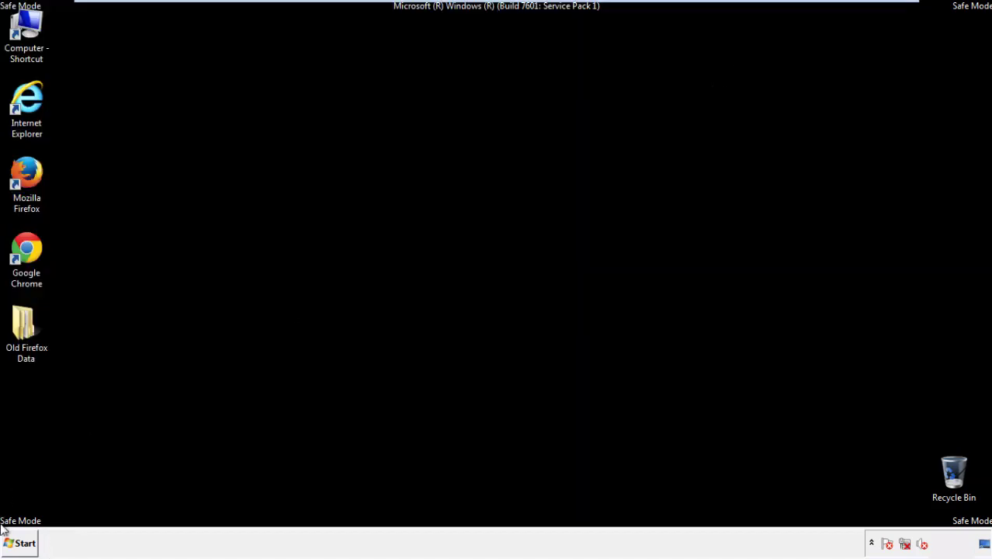
{"action": "left_click", "coordinate": [23, 247]}
{"action": "double_click", "coordinate": [23, 247]}
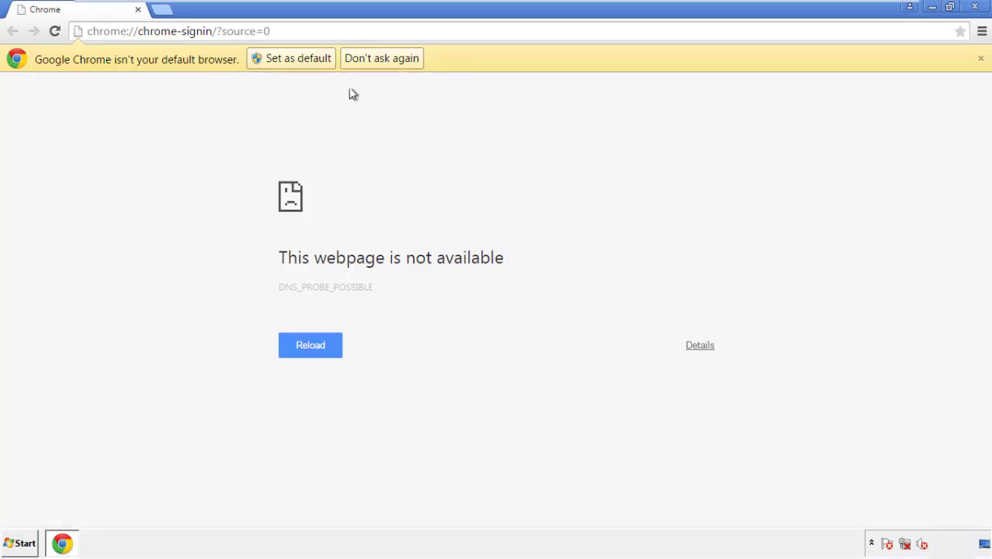
Step: Clear Chrome's browsing data from the beginning of time, adding Autofill and Content licenses
{"action": "left_click", "coordinate": [399, 59]}
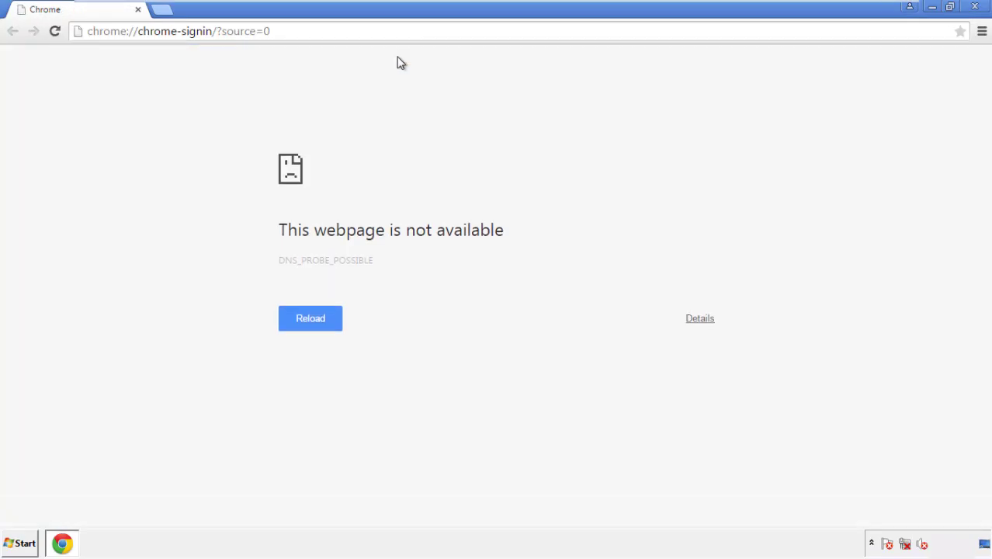
{"action": "left_click", "coordinate": [983, 33]}
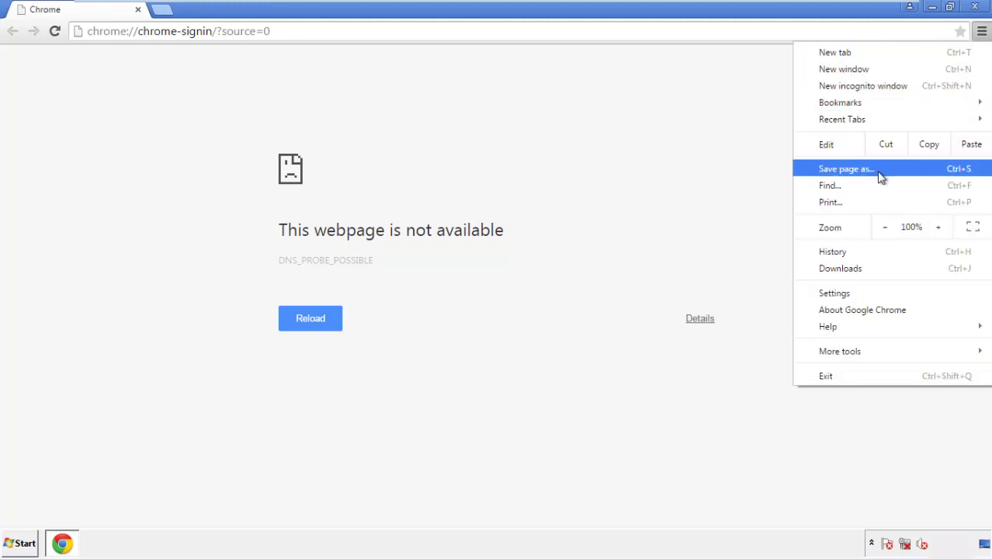
{"action": "left_click", "coordinate": [838, 293]}
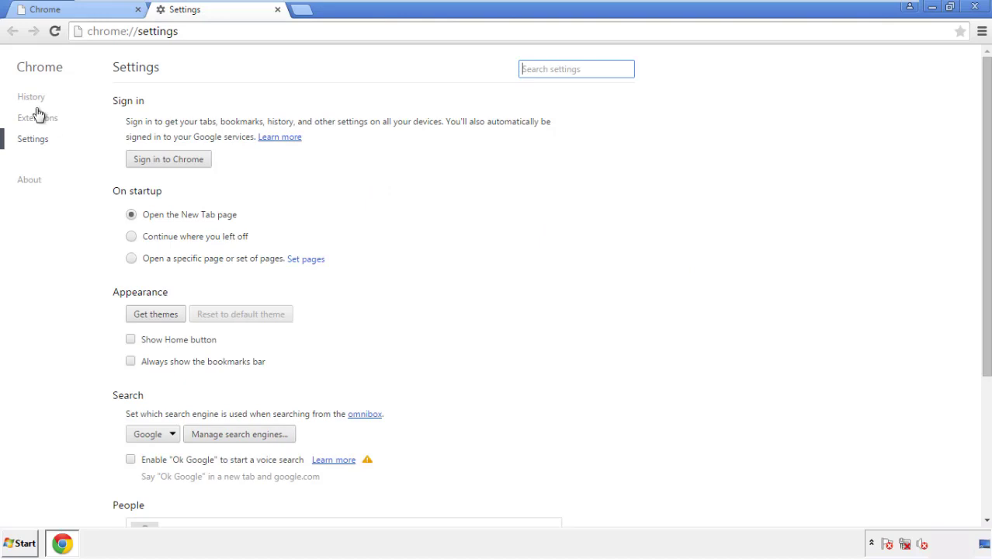
{"action": "left_click", "coordinate": [35, 99]}
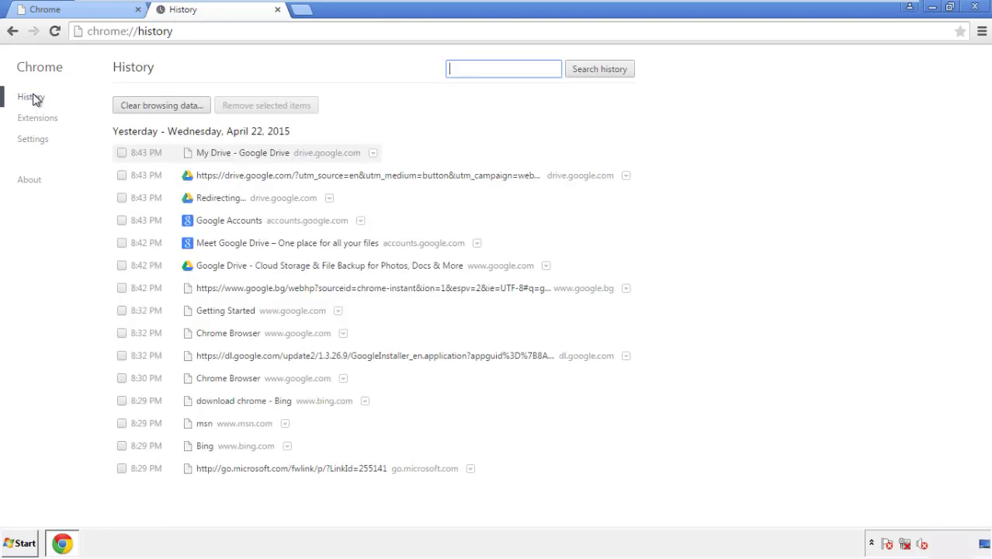
{"action": "left_click", "coordinate": [150, 107]}
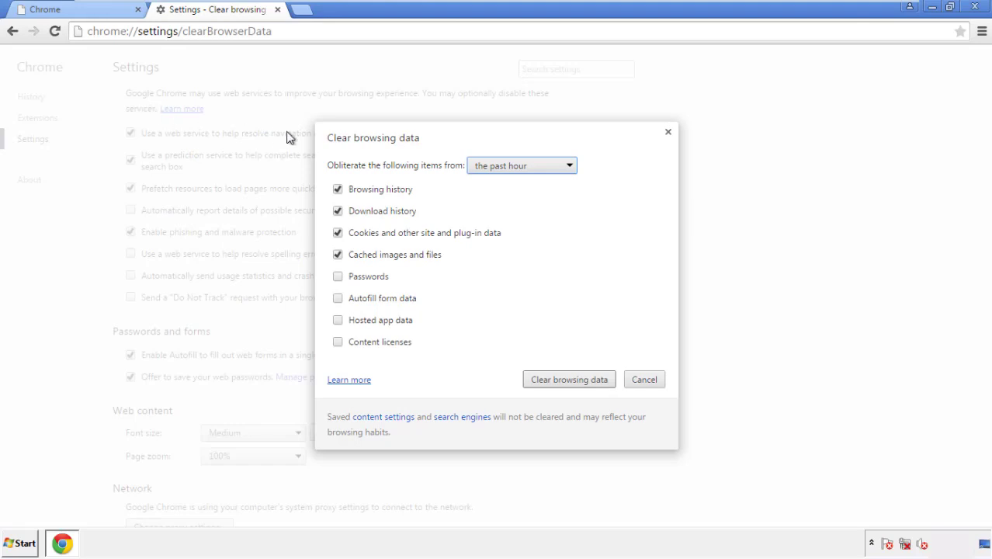
{"action": "left_click", "coordinate": [499, 167]}
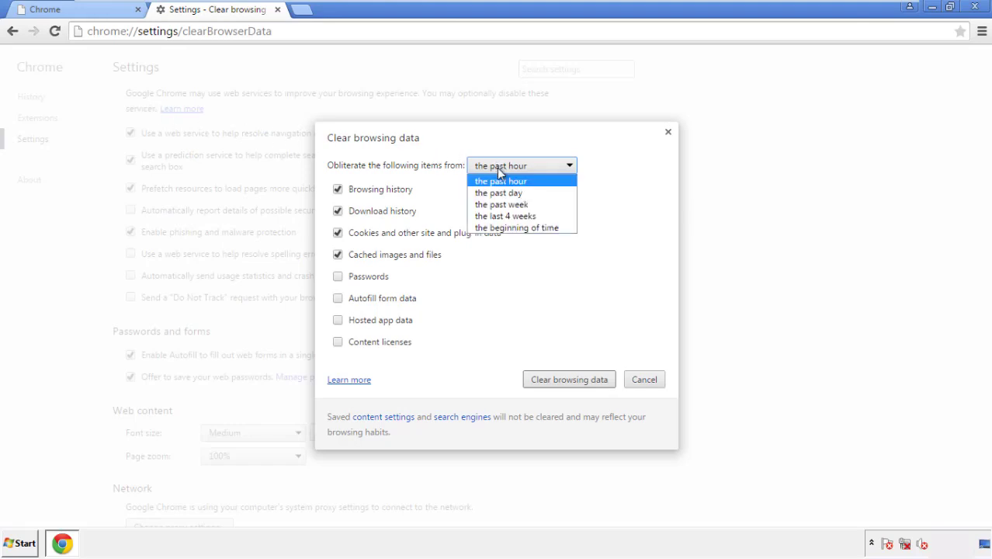
{"action": "left_click", "coordinate": [497, 230]}
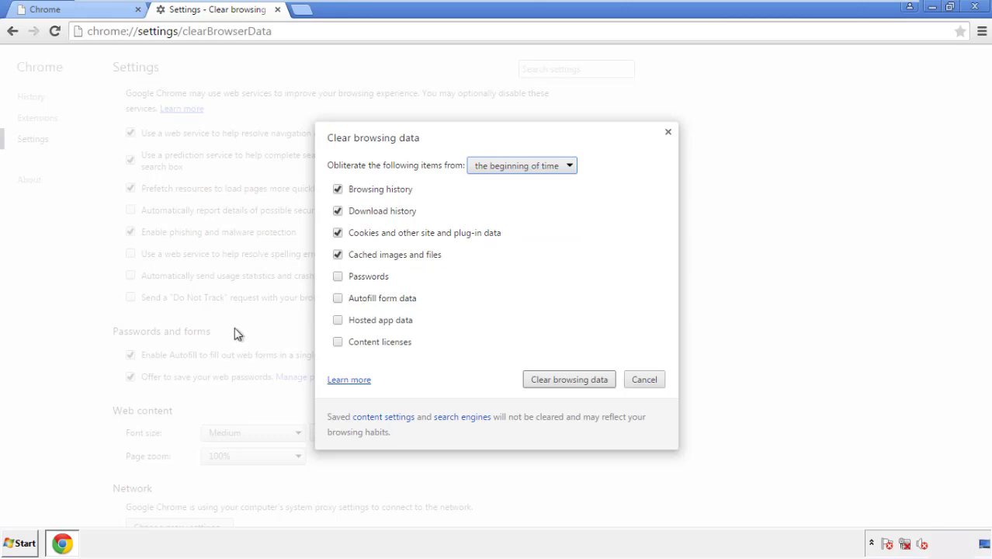
{"action": "left_click", "coordinate": [344, 302]}
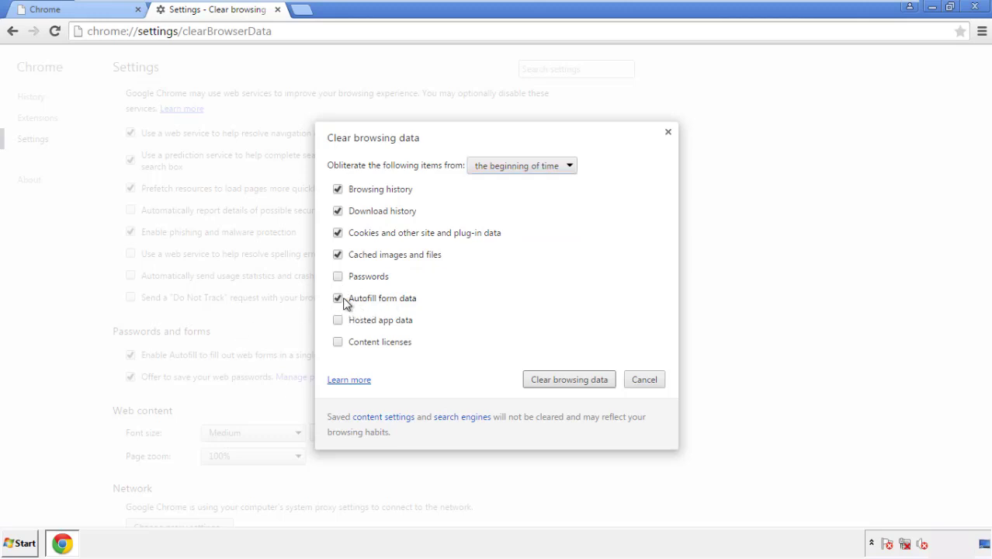
{"action": "left_click", "coordinate": [341, 345]}
{"action": "left_click", "coordinate": [556, 381]}
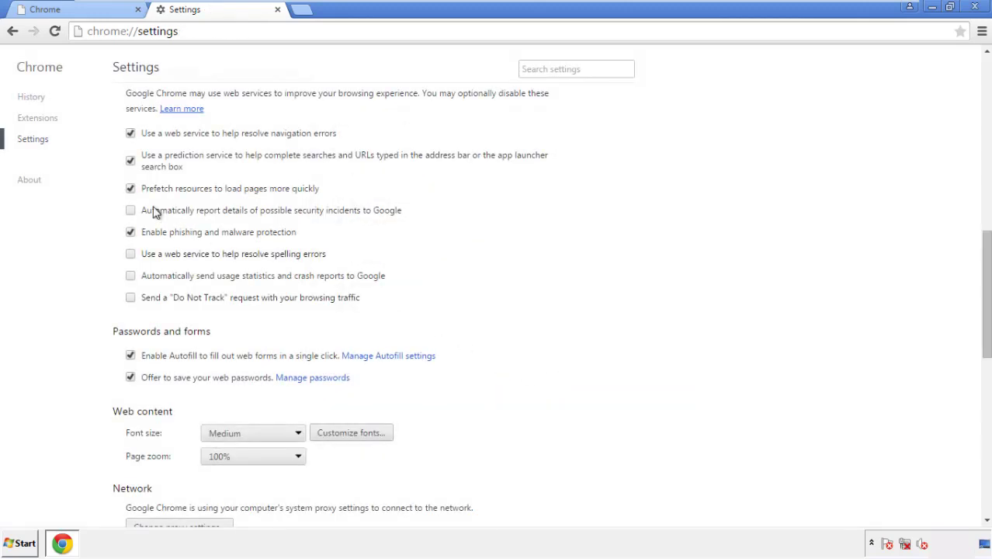
Step: Reset Chrome's settings to their original defaults and close Chrome
{"action": "left_click_drag", "start_coordinate": [985, 236], "coordinate": [969, 430]}
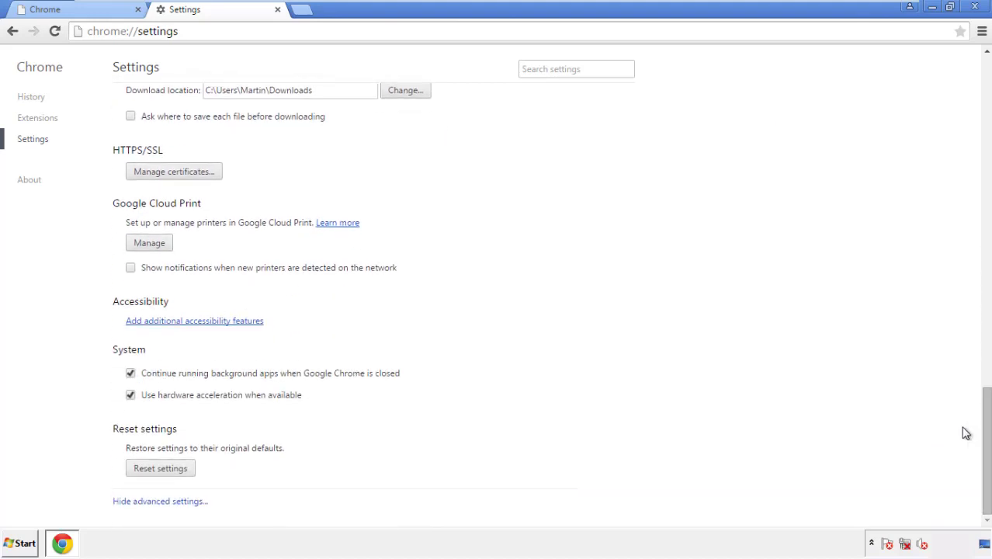
{"action": "left_click", "coordinate": [193, 471]}
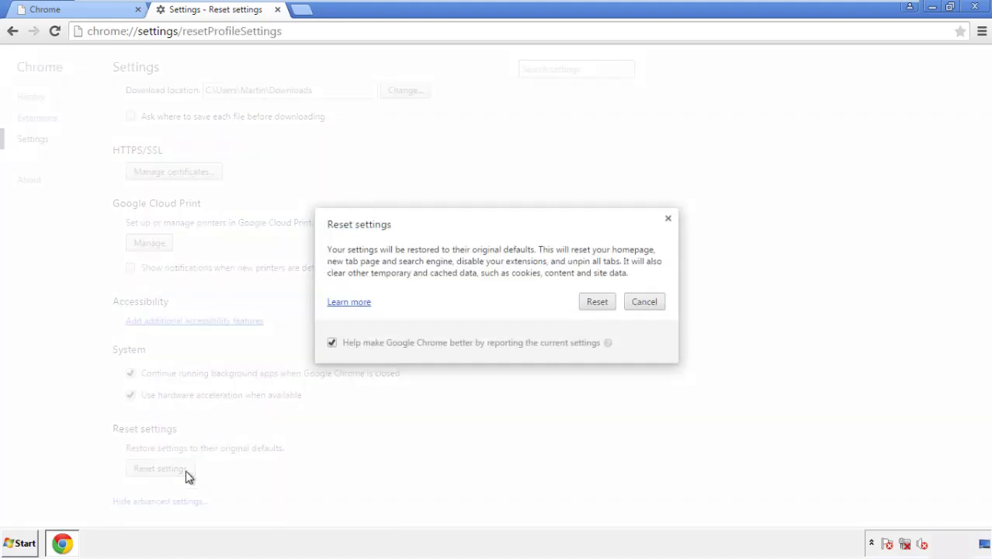
{"action": "left_click", "coordinate": [597, 302]}
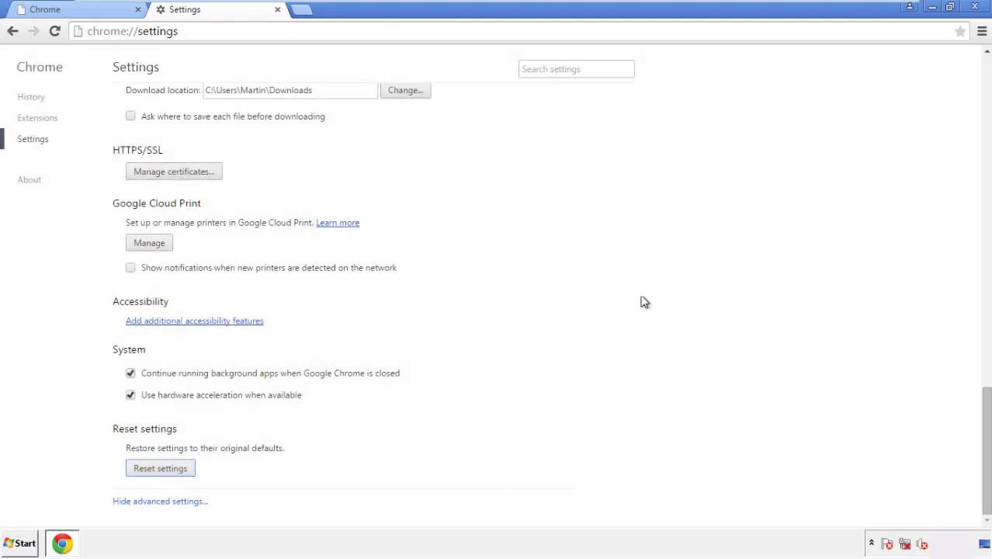
{"action": "left_click", "coordinate": [976, 6]}
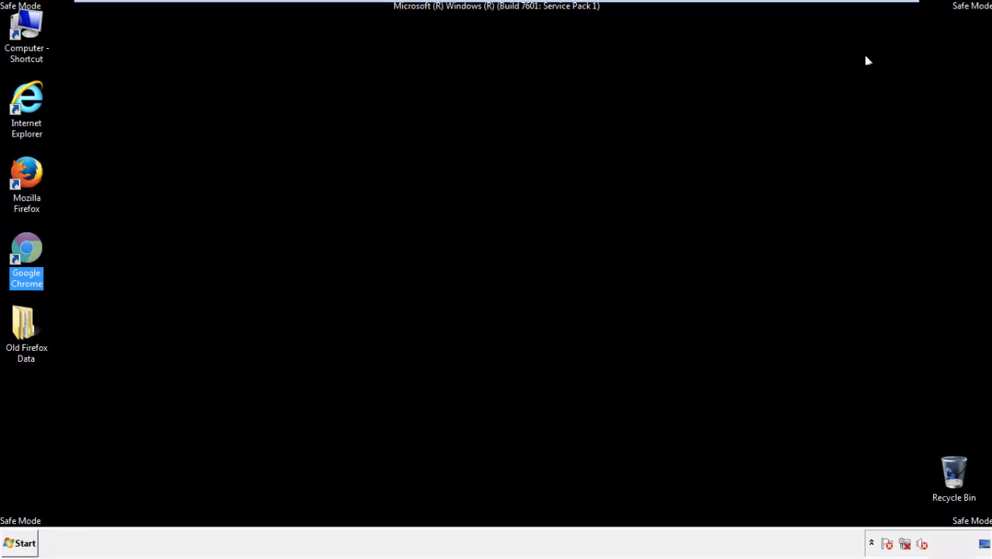
Step: Remove the Search Mine extension in Firefox's Add-ons Manager, then close Firefox
{"action": "left_click", "coordinate": [536, 251]}
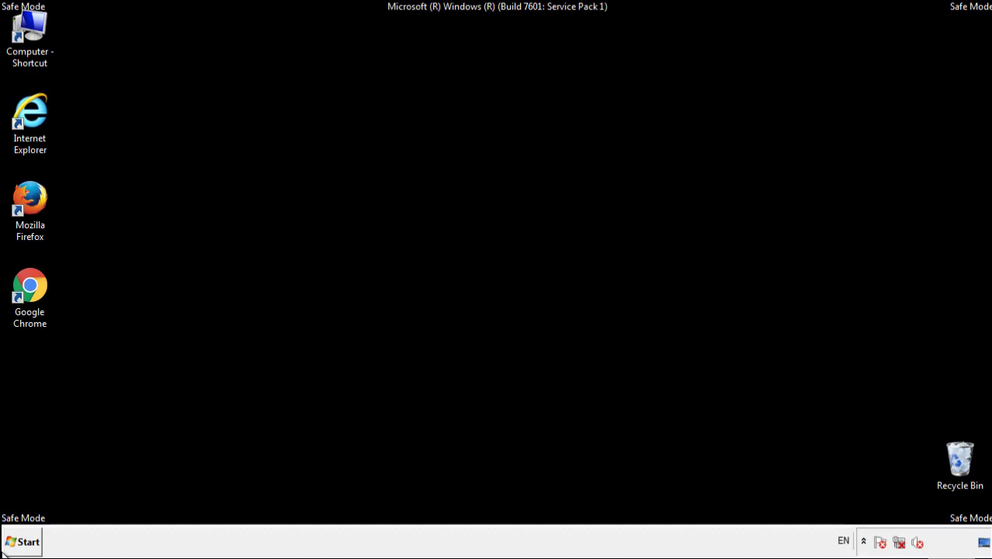
{"action": "double_click", "coordinate": [39, 198]}
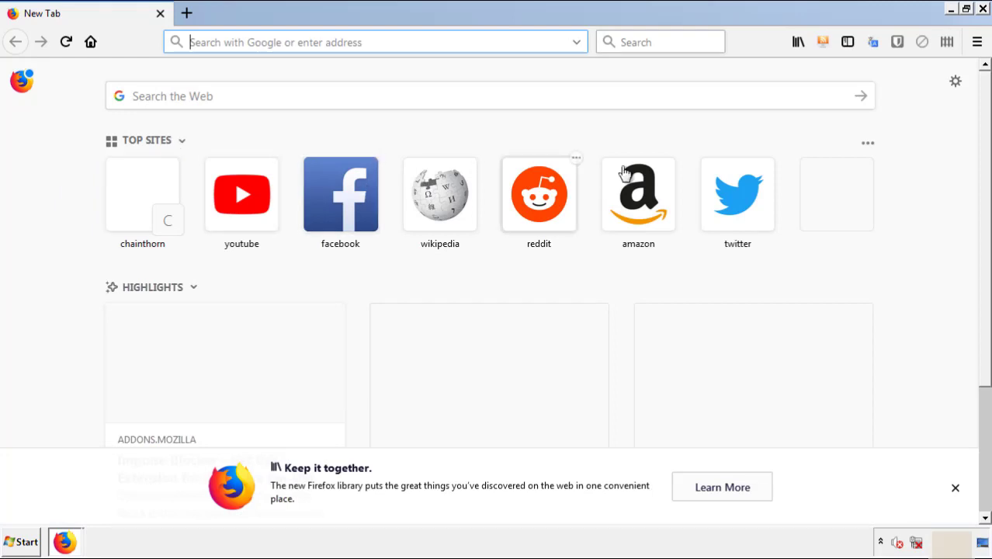
{"action": "left_click", "coordinate": [977, 43]}
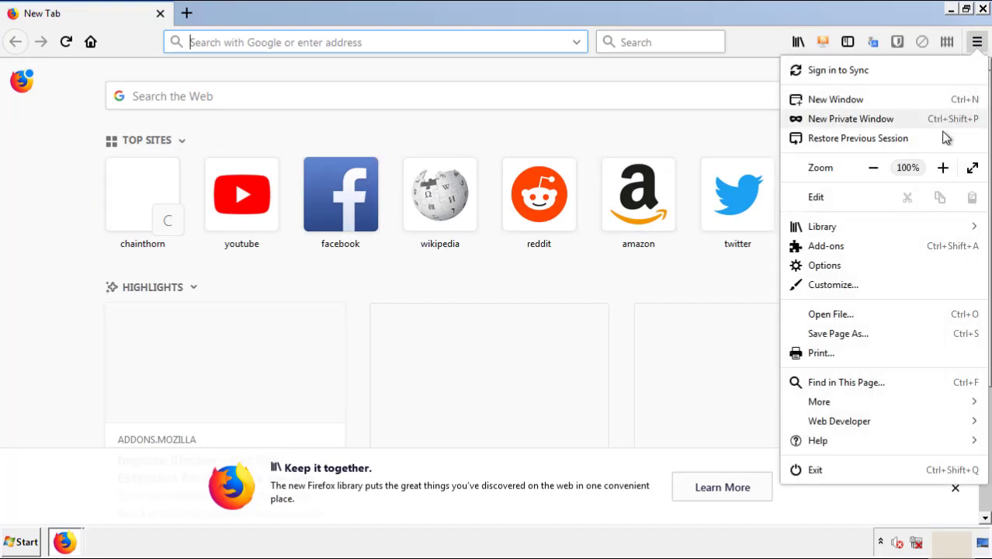
{"action": "left_click", "coordinate": [917, 247]}
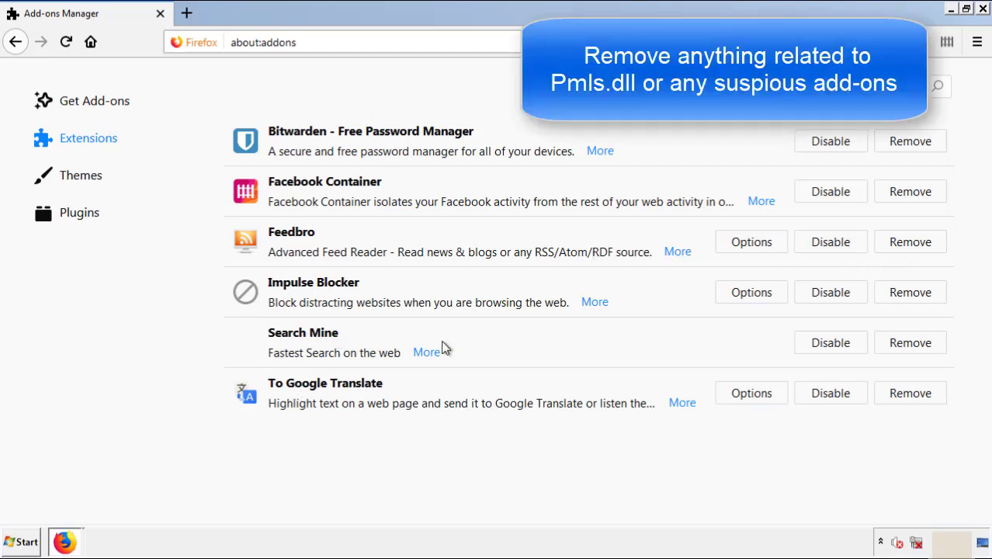
{"action": "left_click", "coordinate": [907, 349]}
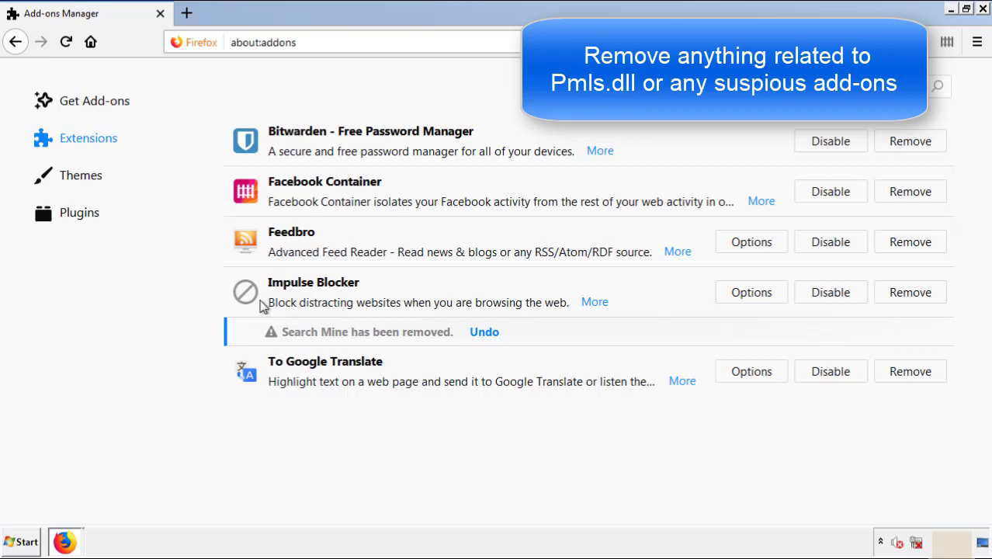
{"action": "left_click", "coordinate": [984, 10]}
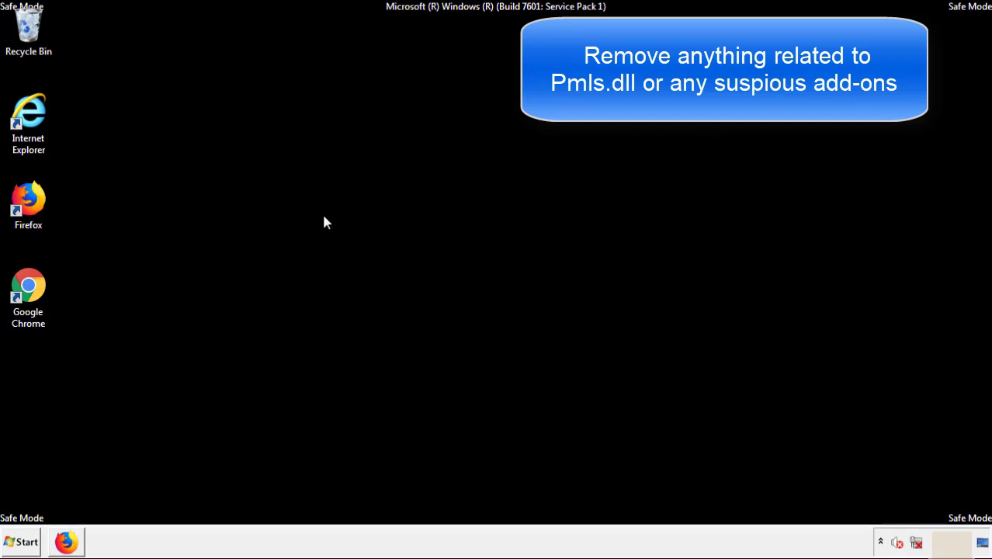
Step: Remove the Search Mine extension from Chrome's Extensions page, then bring up the Start menu
{"action": "double_click", "coordinate": [28, 304]}
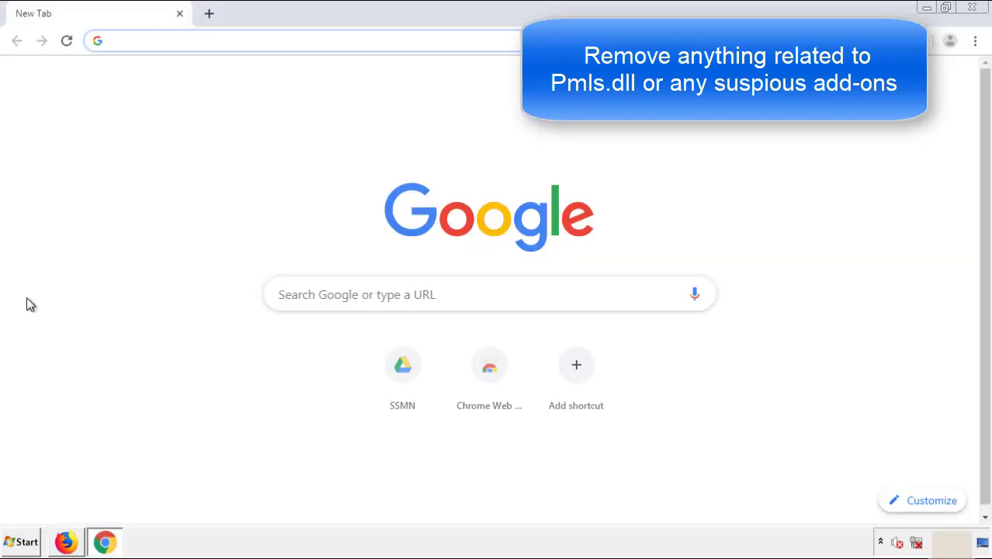
{"action": "left_click", "coordinate": [975, 40]}
{"action": "mouse_move", "coordinate": [909, 273]}
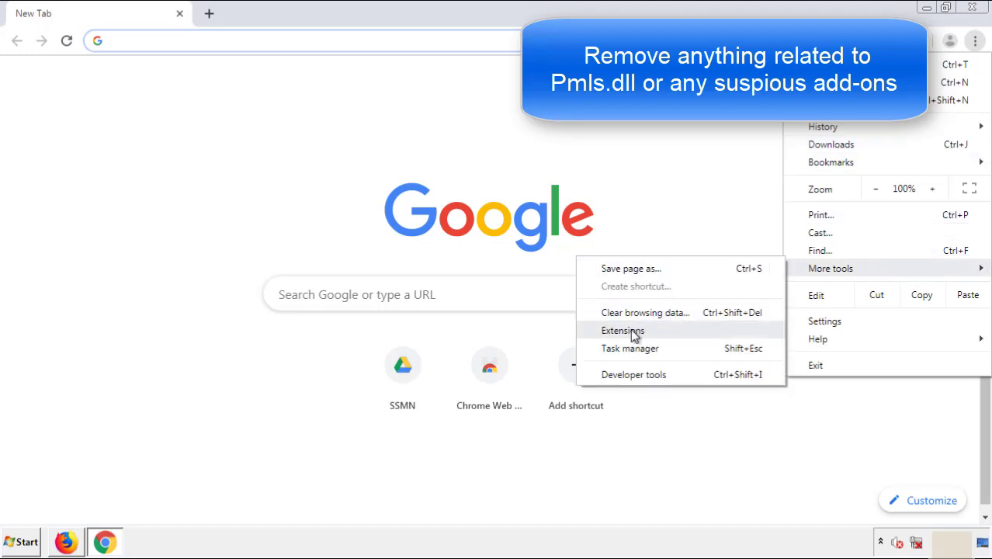
{"action": "left_click", "coordinate": [642, 330]}
{"action": "scroll", "coordinate": [289, 270], "scroll_direction": "down", "scroll_amount": 5}
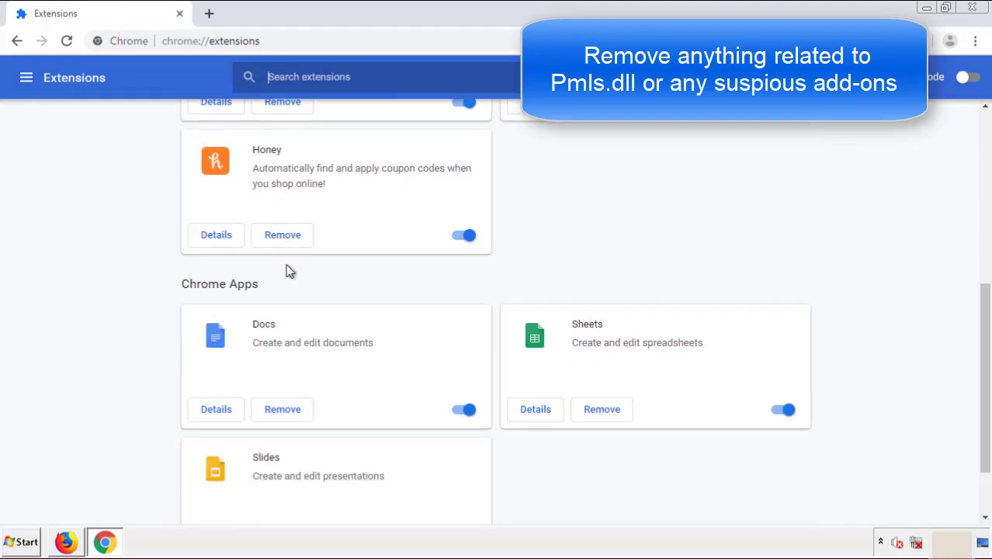
{"action": "scroll", "coordinate": [388, 282], "scroll_direction": "up", "scroll_amount": 5}
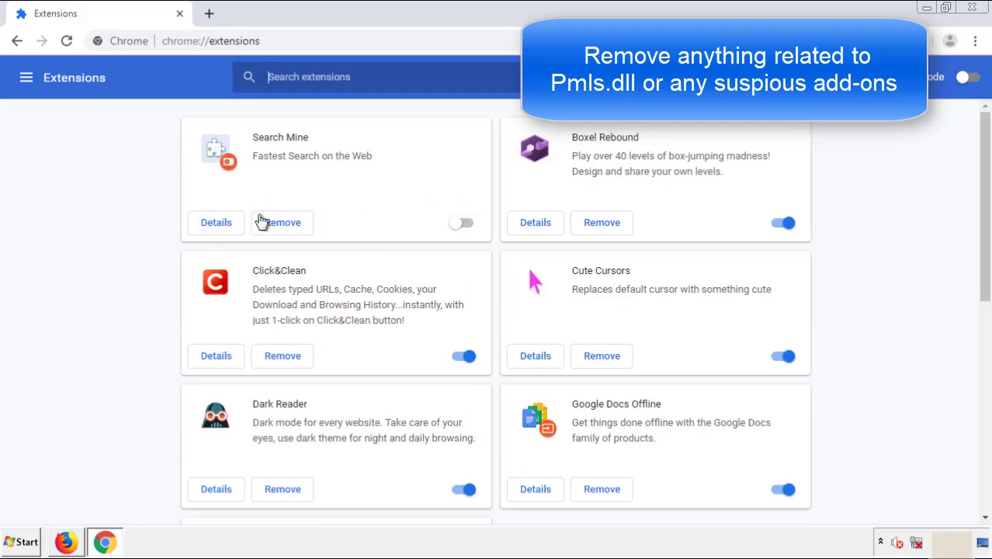
{"action": "left_click", "coordinate": [281, 225]}
{"action": "left_click", "coordinate": [565, 135]}
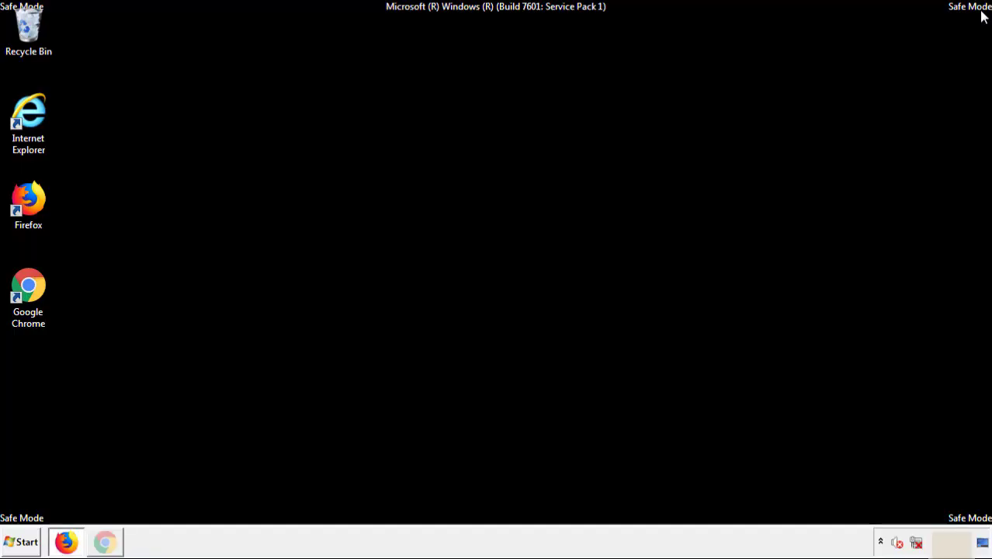
{"action": "left_click", "coordinate": [26, 545]}
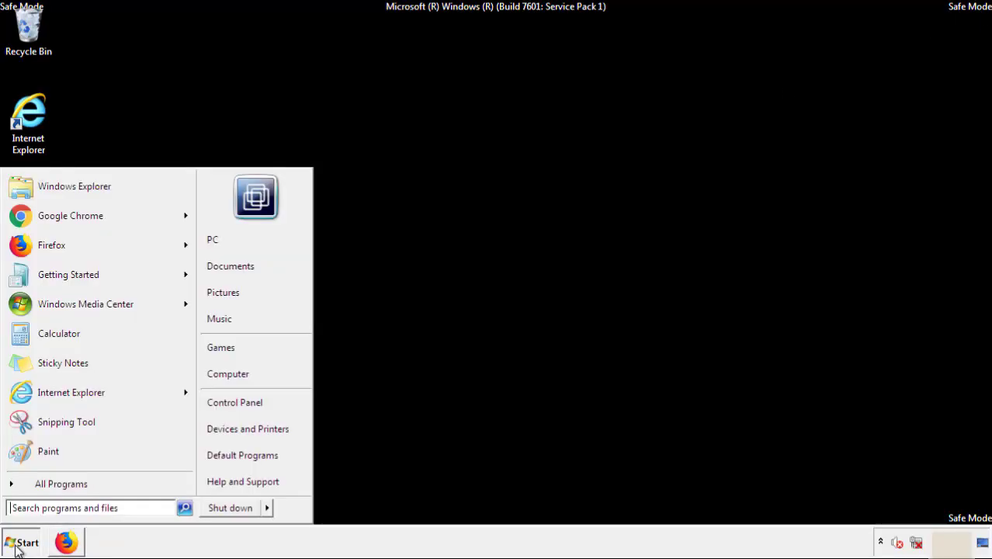